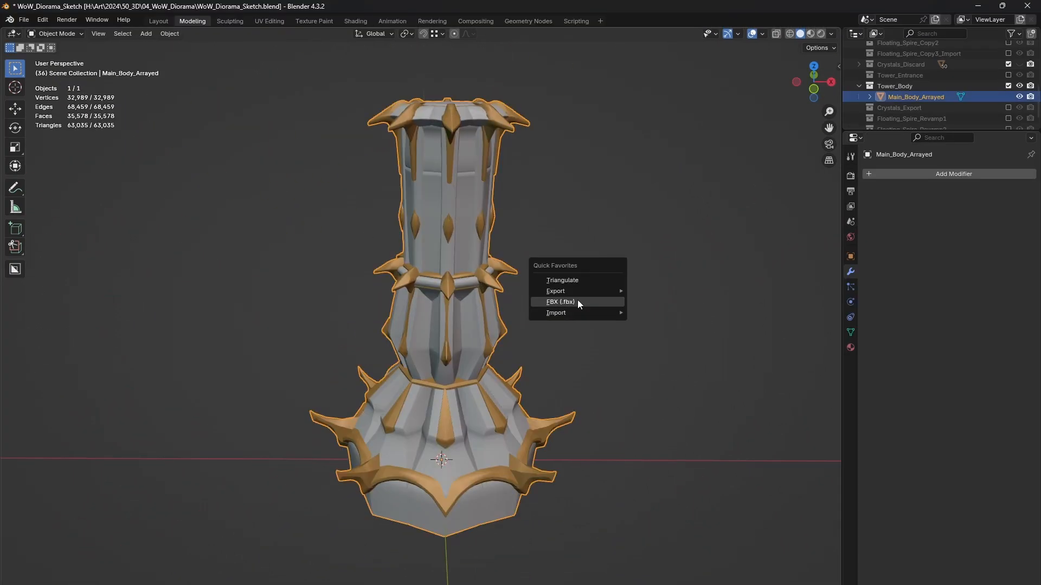
# Step: Export the tower body mesh from Blender as an FBX into a new tower folder under Sculptures
pyautogui.click(577, 300)
pyautogui.click(402, 128)
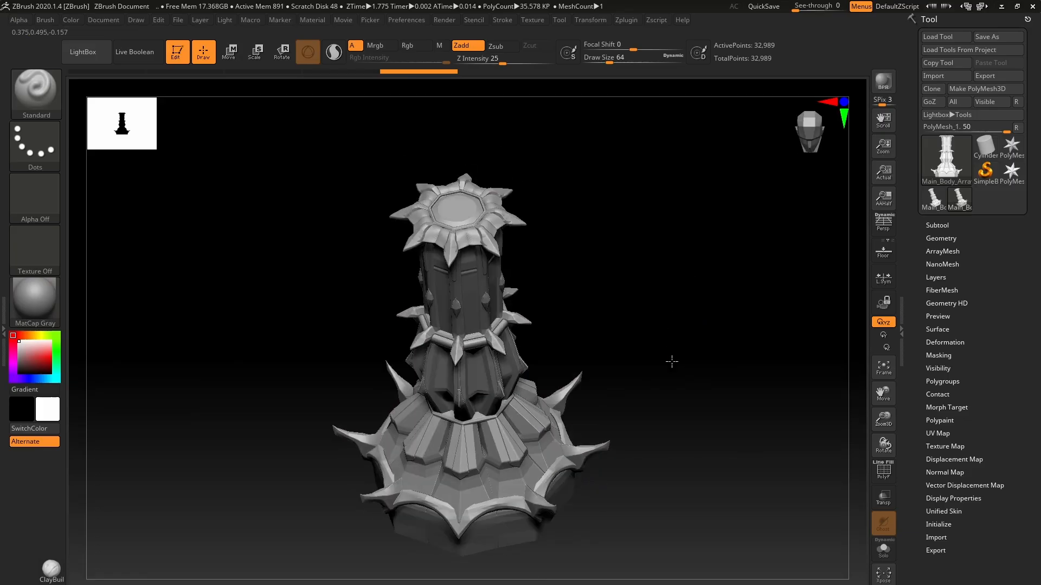
pyautogui.moveTo(671, 360); pyautogui.dragTo(701, 525)
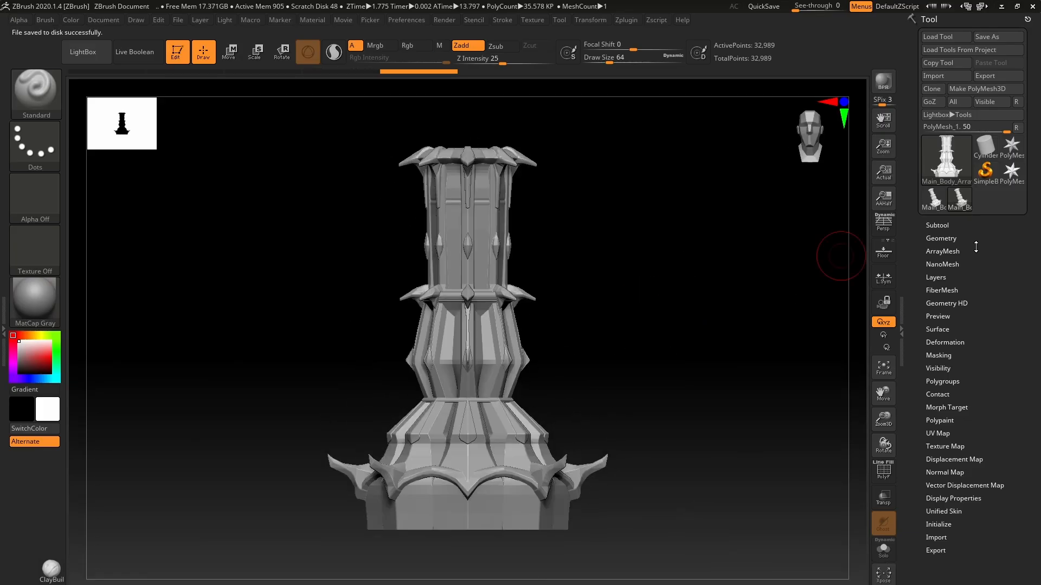
# Step: Switch to ZBrush and split the imported tower mesh into separate subtools
pyautogui.click(937, 225)
pyautogui.click(954, 511)
pyautogui.click(772, 537)
pyautogui.moveTo(1027, 260); pyautogui.dragTo(1027, 389)
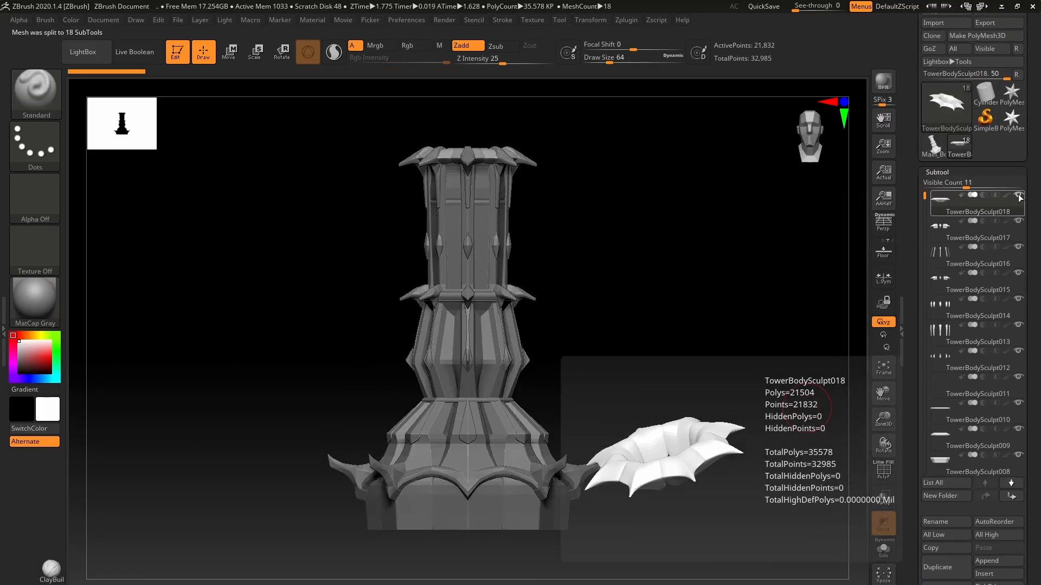
# Step: Toggle the first subtool's visibility to identify it and rename TowerBodySculpt018 as TopFlower
pyautogui.moveTo(804, 187); pyautogui.dragTo(804, 239)
pyautogui.moveTo(691, 271); pyautogui.dragTo(721, 347)
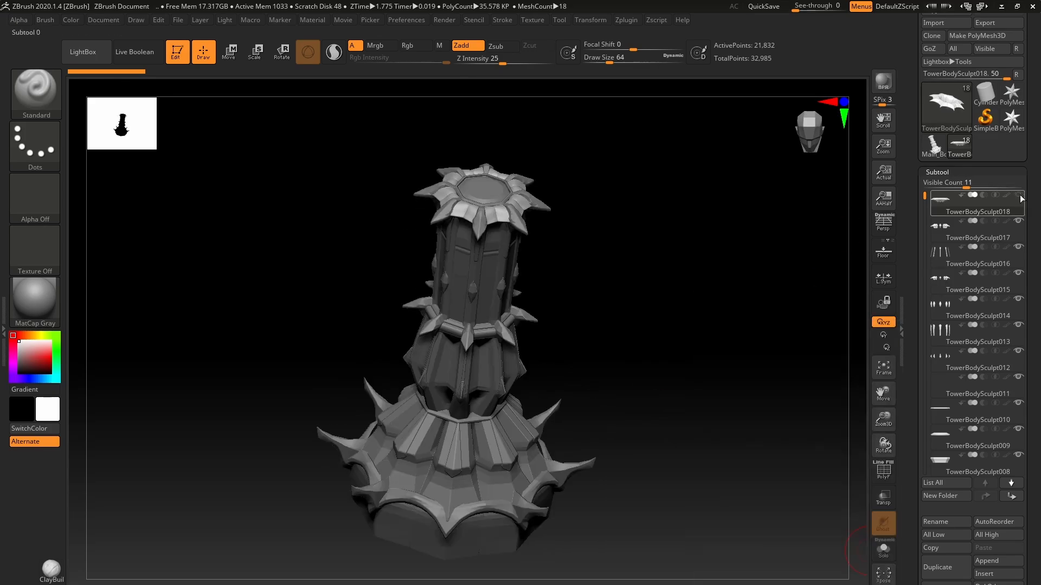
pyautogui.click(1018, 195)
pyautogui.write('TopFlower')
pyautogui.press('Return')
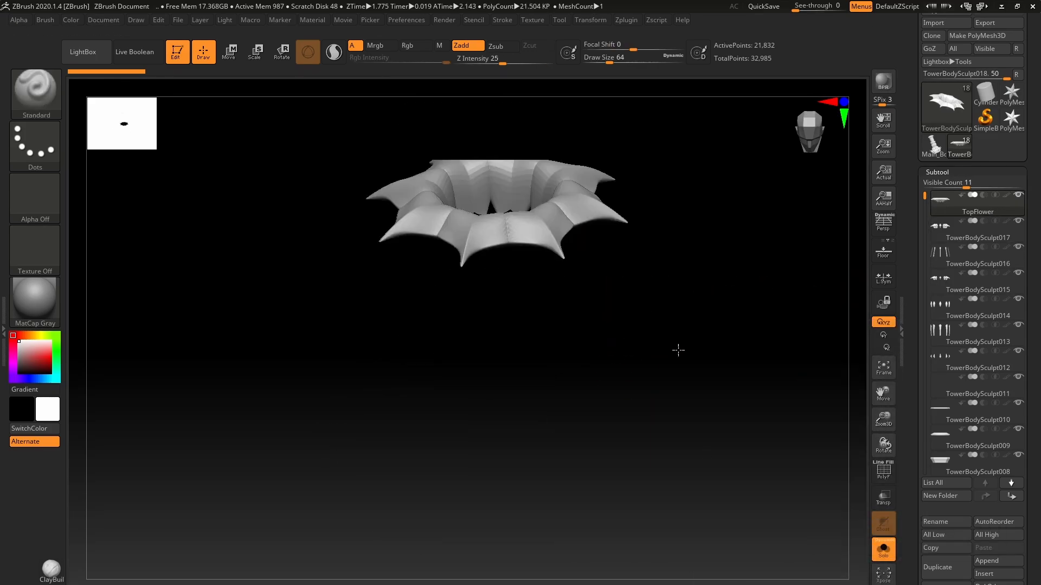
# Step: Subdivide the isolated TopFlower subtool to prepare its geometry for sculpting
pyautogui.moveTo(1027, 515); pyautogui.dragTo(1027, 76)
pyautogui.hotkey('ctrl', 'd')
pyautogui.moveTo(736, 302); pyautogui.dragTo(710, 461)
pyautogui.moveTo(1027, 488); pyautogui.dragTo(1026, 301)
pyautogui.click(944, 339)
pyautogui.click(767, 364)
pyautogui.moveTo(734, 318)
pyautogui.mouseDown()
pyautogui.moveTo(783, 330)
pyautogui.moveTo(762, 287)
pyautogui.mouseUp()
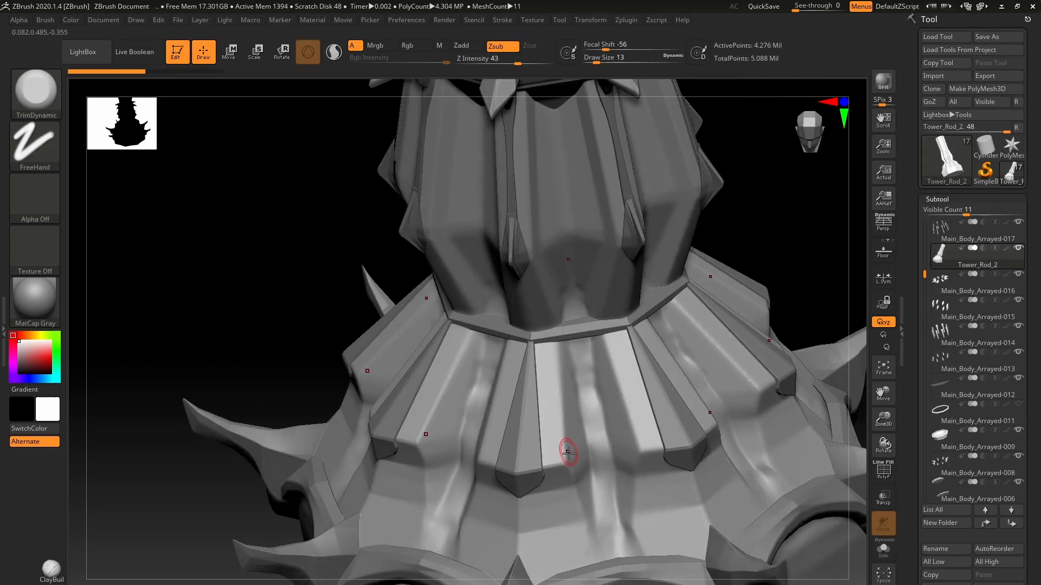
# Step: Flatten the vertical ridges on the flared lower section of Tower_Rod_2 with the TrimDynamic brush
pyautogui.moveTo(569, 453); pyautogui.dragTo(555, 399)
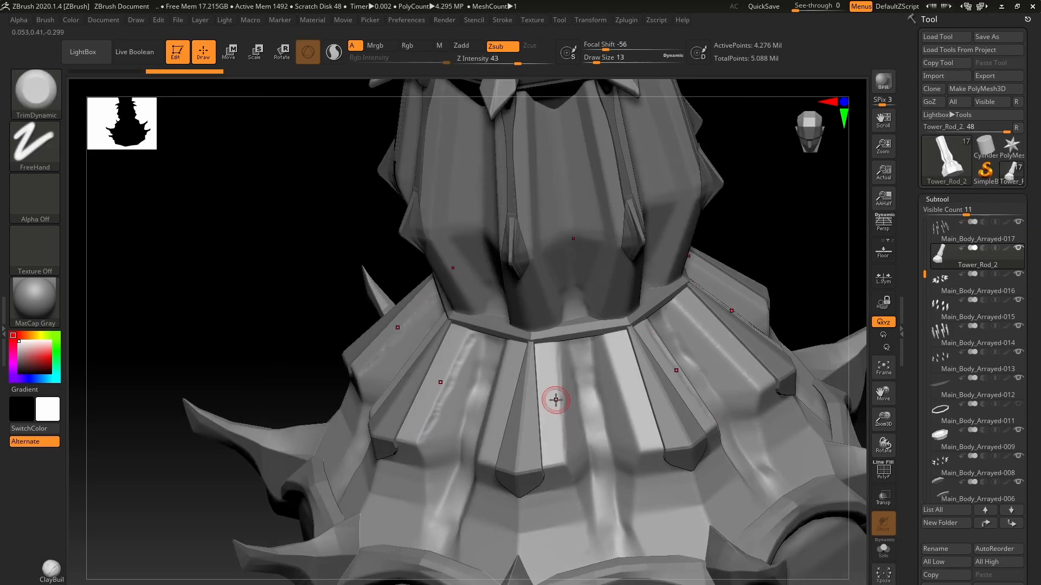
pyautogui.moveTo(206, 228)
pyautogui.mouseDown()
pyautogui.moveTo(251, 233)
pyautogui.moveTo(217, 236)
pyautogui.mouseUp()
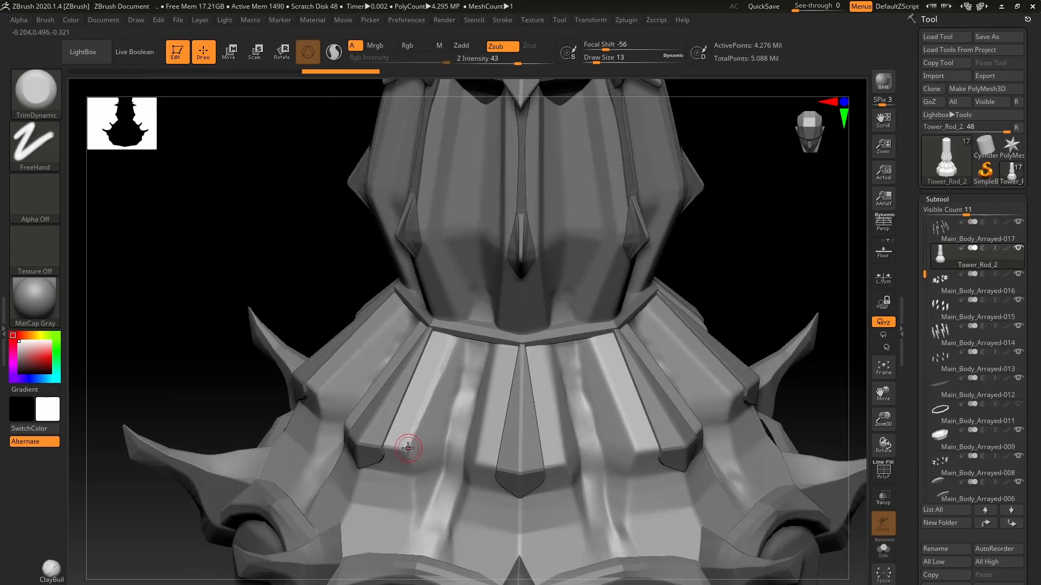
pyautogui.moveTo(217, 282)
pyautogui.mouseDown()
pyautogui.moveTo(222, 217)
pyautogui.moveTo(239, 266)
pyautogui.mouseUp()
pyautogui.moveTo(479, 372); pyautogui.dragTo(479, 452)
pyautogui.moveTo(206, 233); pyautogui.dragTo(271, 233)
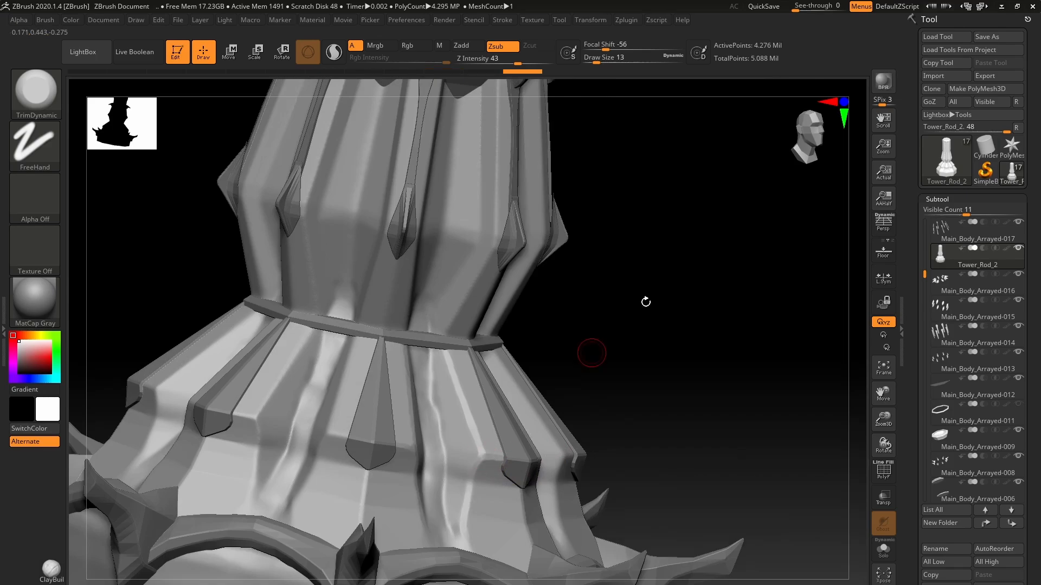
# Step: Isolate the Tower_Rod_2 subtool and trim the grooves between the panels of its flared section
pyautogui.moveTo(646, 301); pyautogui.dragTo(607, 293)
pyautogui.hotkey('alt', 's')
pyautogui.moveTo(783, 219); pyautogui.dragTo(816, 217)
pyautogui.moveTo(478, 276); pyautogui.dragTo(476, 374)
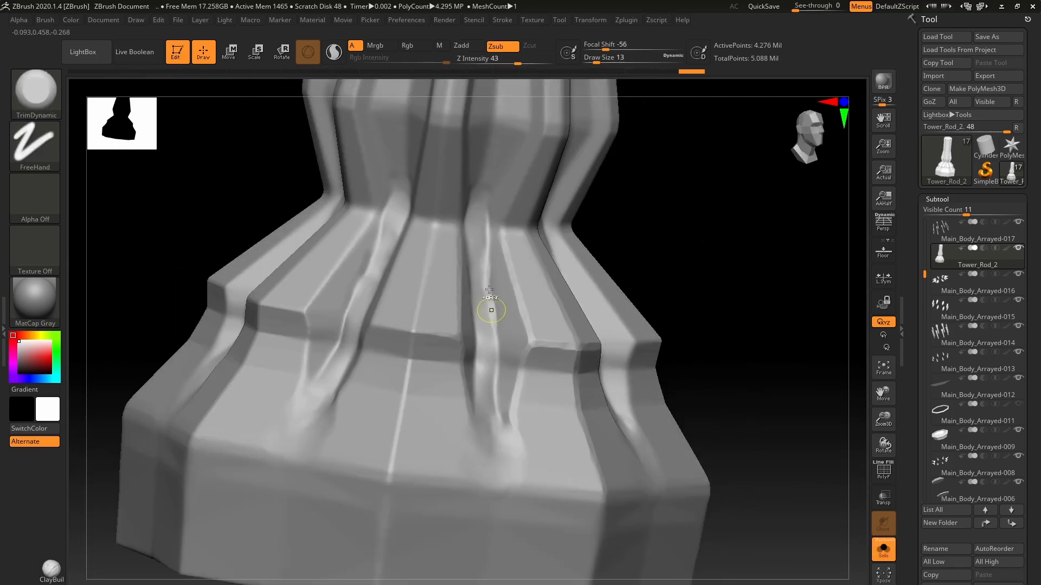
pyautogui.moveTo(490, 260); pyautogui.dragTo(495, 342)
pyautogui.moveTo(699, 244)
pyautogui.mouseDown()
pyautogui.moveTo(673, 223)
pyautogui.moveTo(639, 233)
pyautogui.mouseUp()
pyautogui.moveTo(456, 277); pyautogui.dragTo(438, 410)
# Step: Trim the recessed groove where the tower's waist meets the flared base, working from below and above
pyautogui.moveTo(666, 271); pyautogui.dragTo(705, 222)
pyautogui.moveTo(474, 193); pyautogui.dragTo(478, 234)
pyautogui.moveTo(705, 271); pyautogui.dragTo(669, 233)
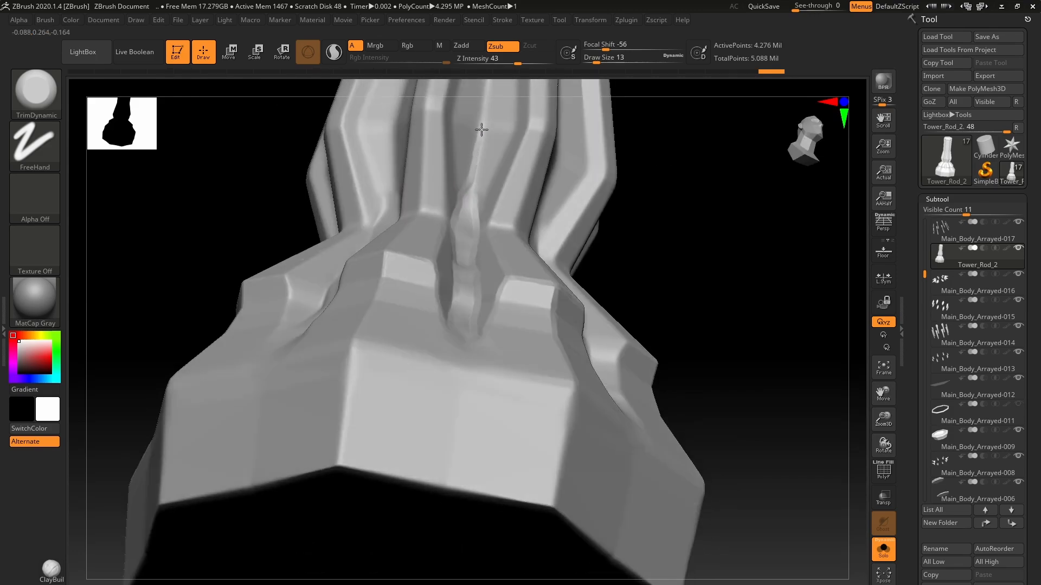
pyautogui.moveTo(481, 130); pyautogui.dragTo(473, 185)
pyautogui.keyDown('alt'); pyautogui.moveTo(700, 109); pyautogui.dragTo(696, 290); pyautogui.keyUp('alt')
pyautogui.moveTo(687, 188); pyautogui.dragTo(837, 372)
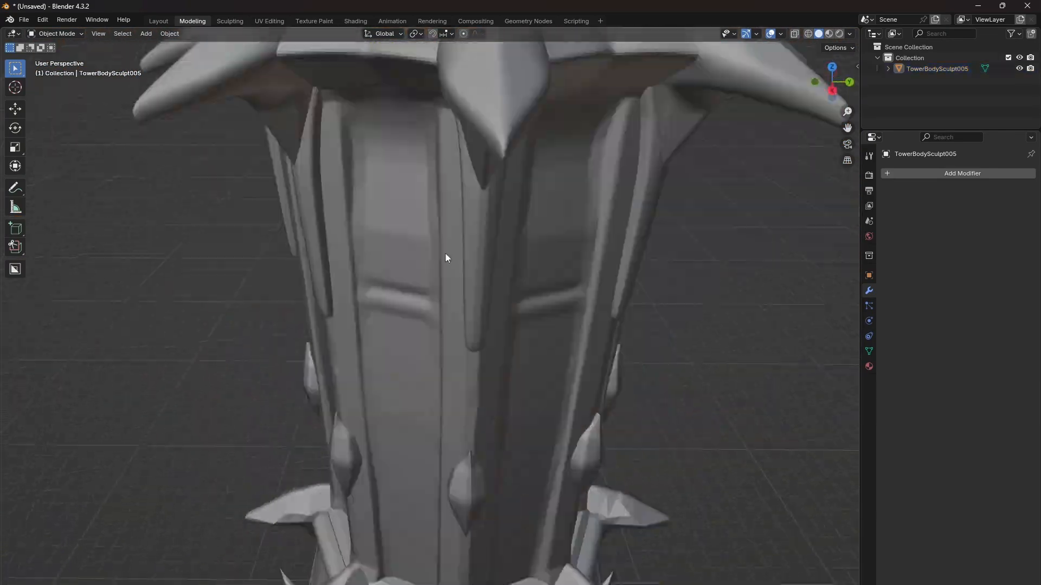
# Step: Switch to Blender and extend the BSurfaceMesh.001 retopology strip over the tower's lower body
pyautogui.rightClick(461, 326)
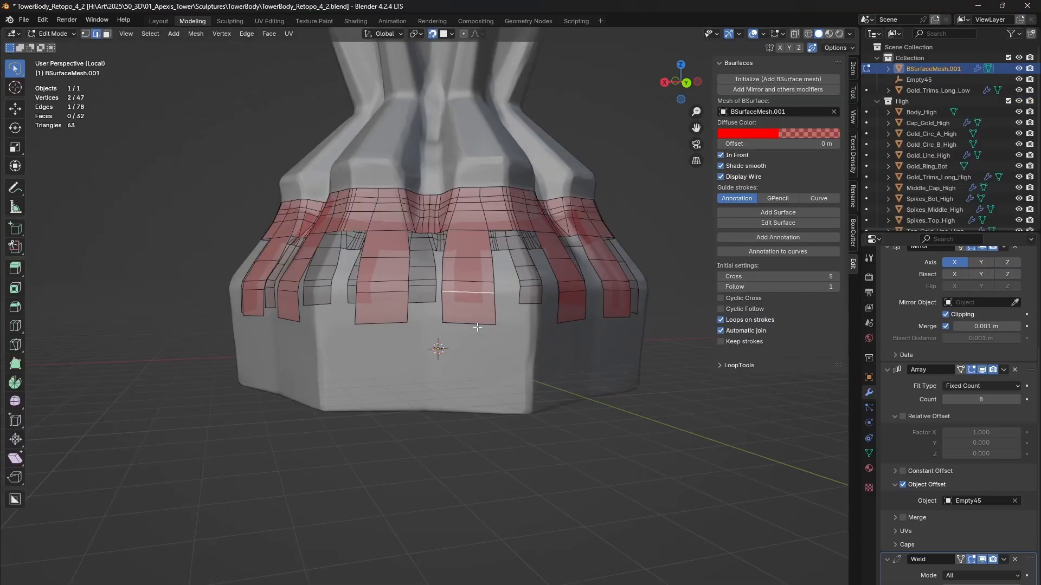
pyautogui.moveTo(430, 349); pyautogui.dragTo(395, 354, button='middle')
pyautogui.click(395, 354)
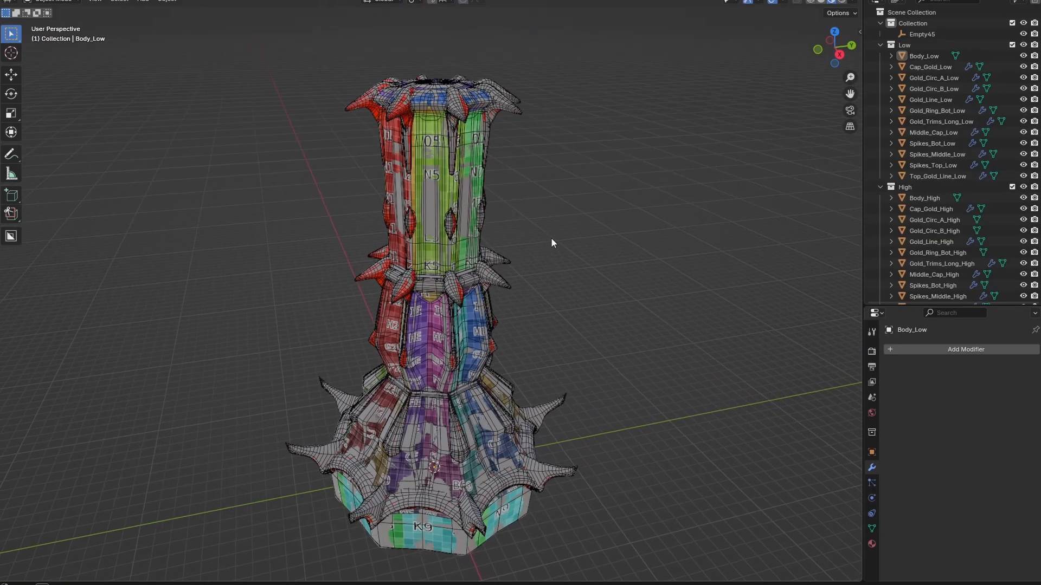
# Step: Inspect the textured low-poly tower and exclude the High collection from the view
pyautogui.moveTo(551, 237); pyautogui.dragTo(554, 252, button='middle')
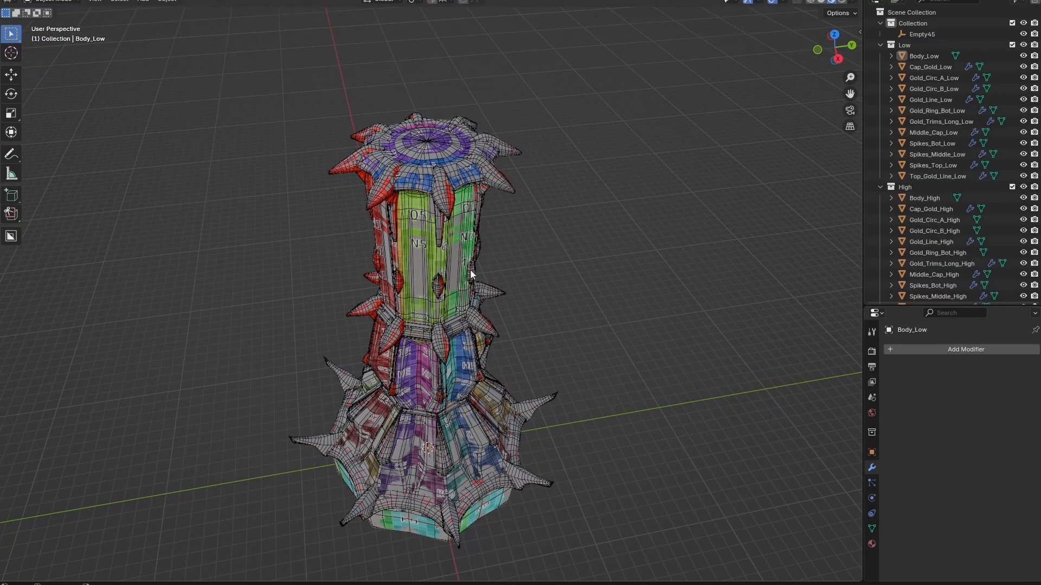
pyautogui.moveTo(470, 274); pyautogui.dragTo(477, 237, button='middle')
pyautogui.scroll(4, 477, 237)
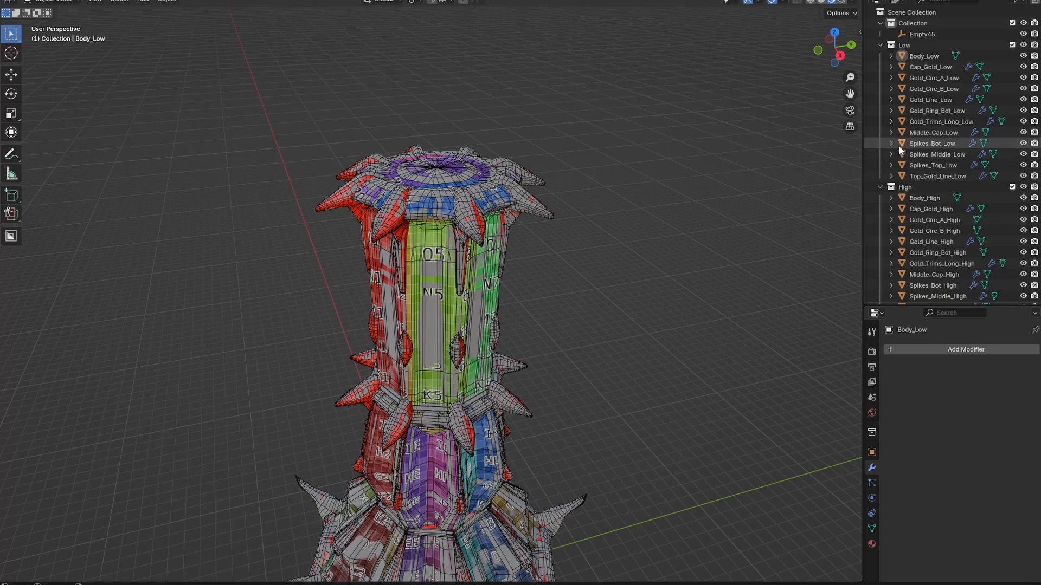
pyautogui.click(1012, 187)
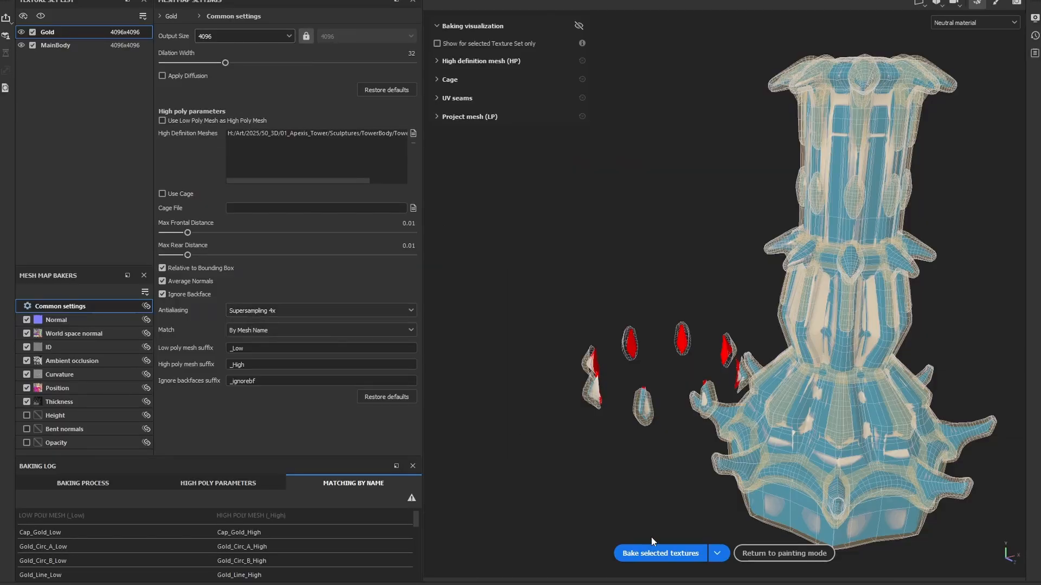
# Step: Switch to Substance 3D Painter and bake the selected mesh maps for the Gold and MainBody texture sets
pyautogui.click(657, 553)
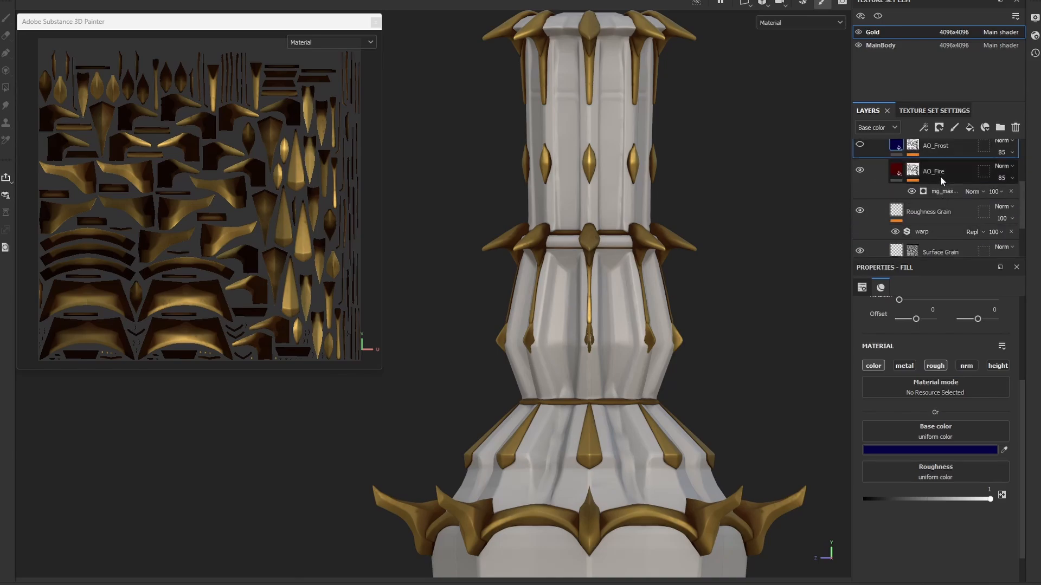
# Step: Set the AO_Fire mask generator's Global Balance to about 0.37 and display the base color channel
pyautogui.click(944, 191)
pyautogui.moveTo(909, 409); pyautogui.dragTo(942, 407)
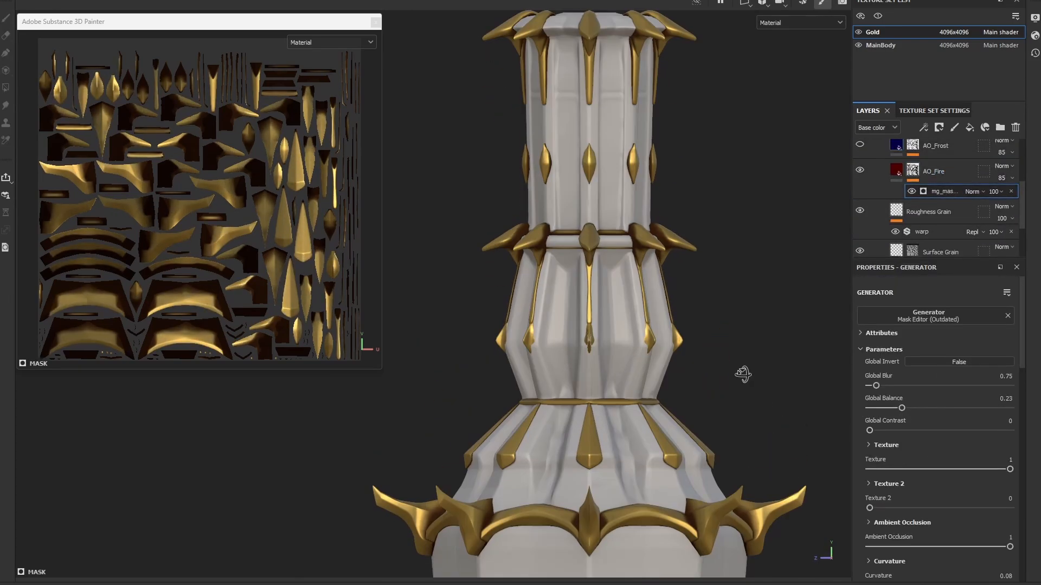
pyautogui.press('c')
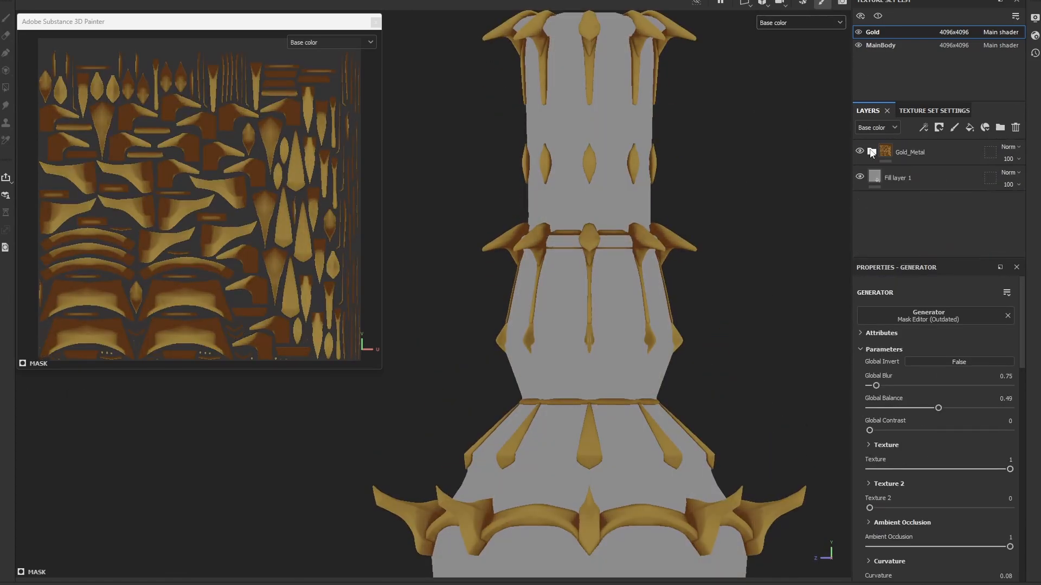
# Step: Add a black mask to the upper Gold_Metal_All folder and use Polygon Fill to mask in the gold trims
pyautogui.click(942, 157)
pyautogui.click(959, 155)
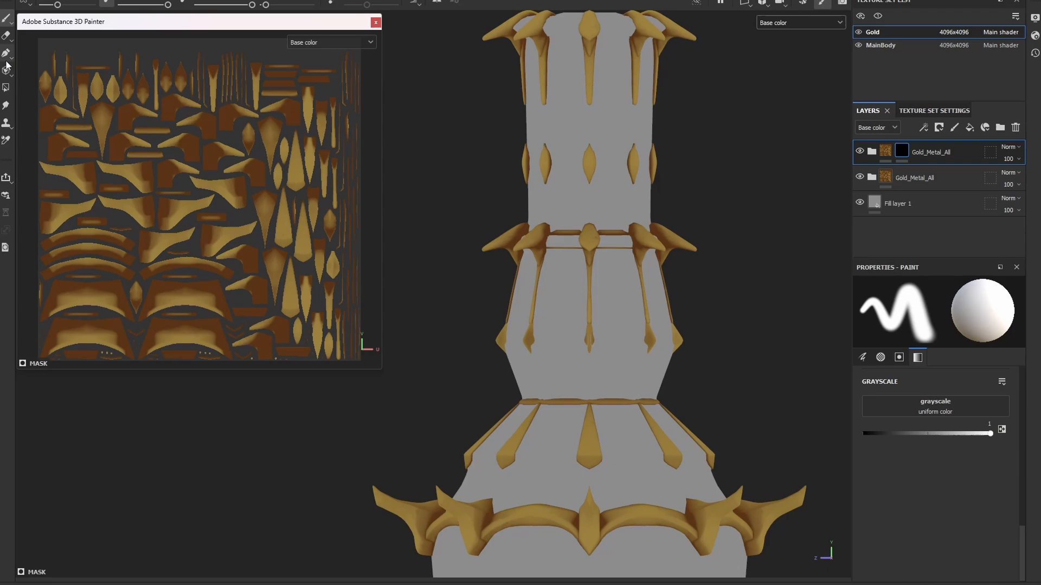
pyautogui.click(6, 68)
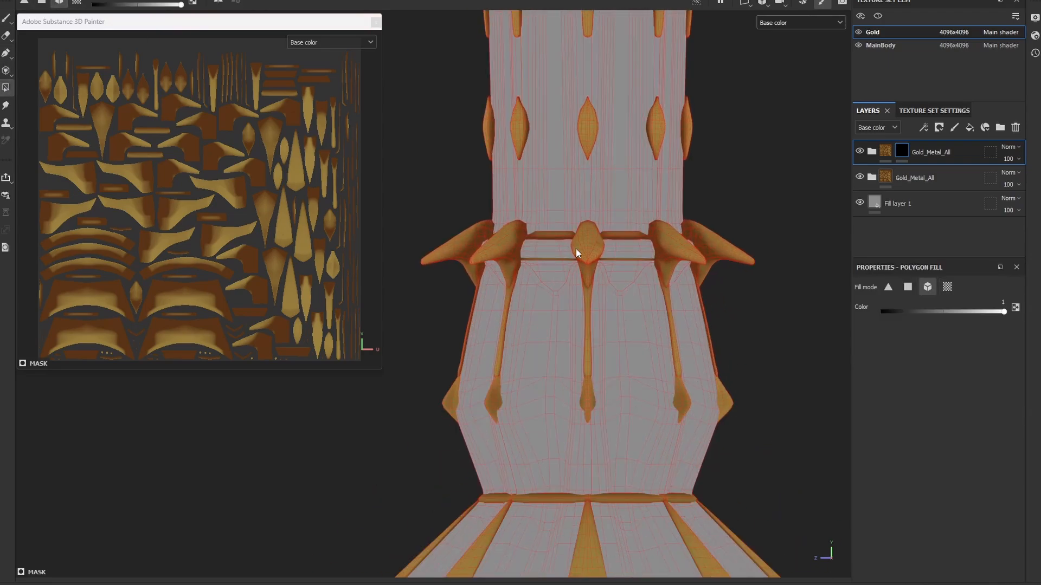
pyautogui.click(930, 209)
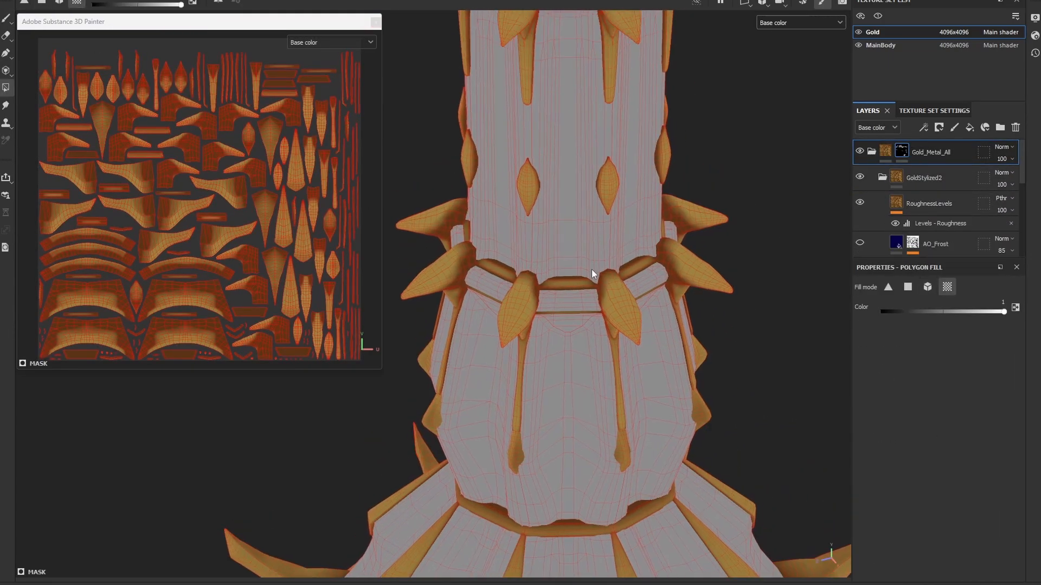
pyautogui.scroll(-5, 615, 288)
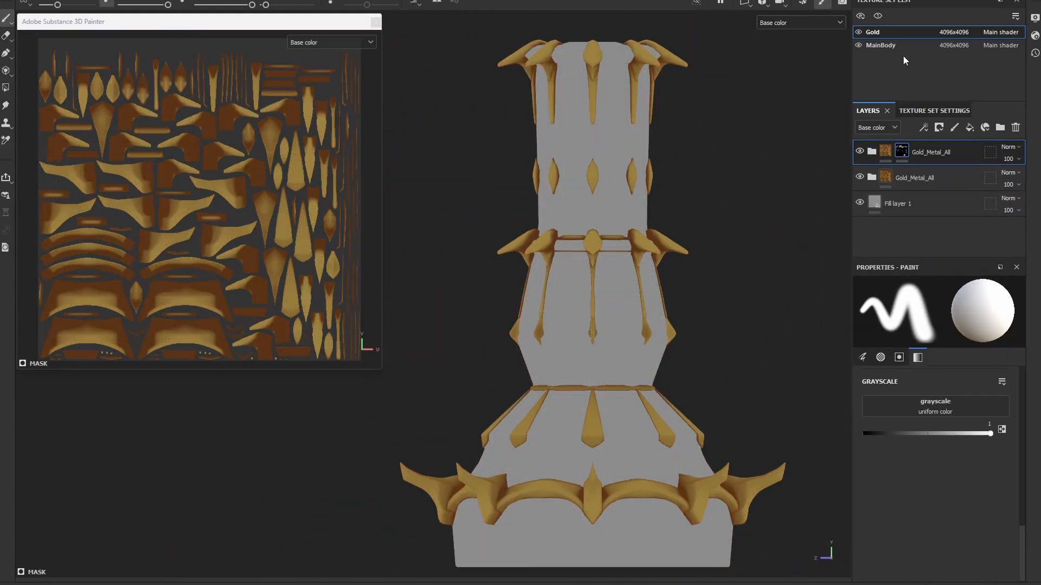
# Step: Select the MainBody texture set and give its AO_Burn layer a mask with a fill effect
pyautogui.click(900, 46)
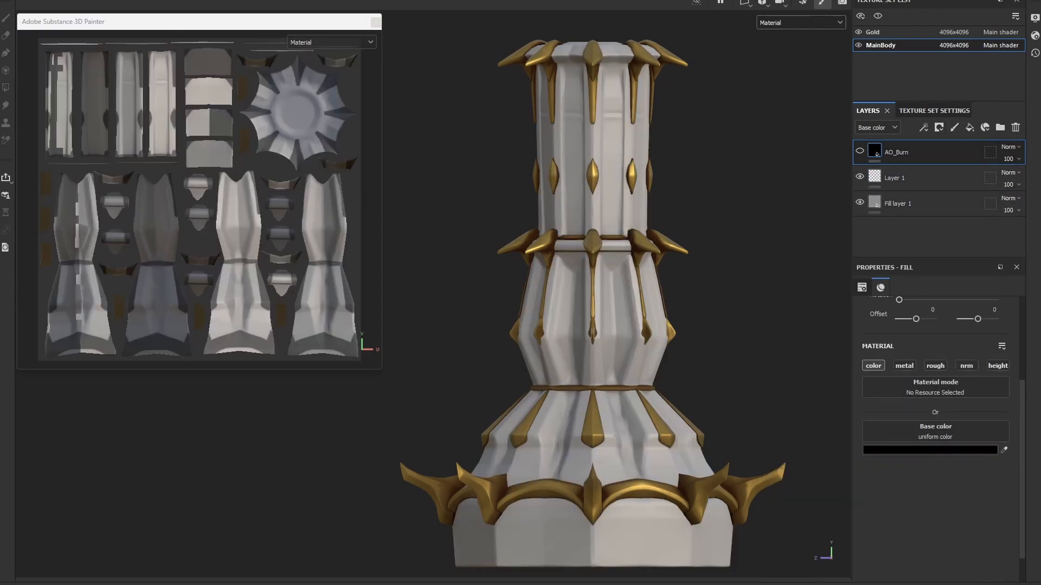
pyautogui.rightClick(892, 152)
pyautogui.click(921, 0)
pyautogui.rightClick(889, 153)
pyautogui.click(915, 544)
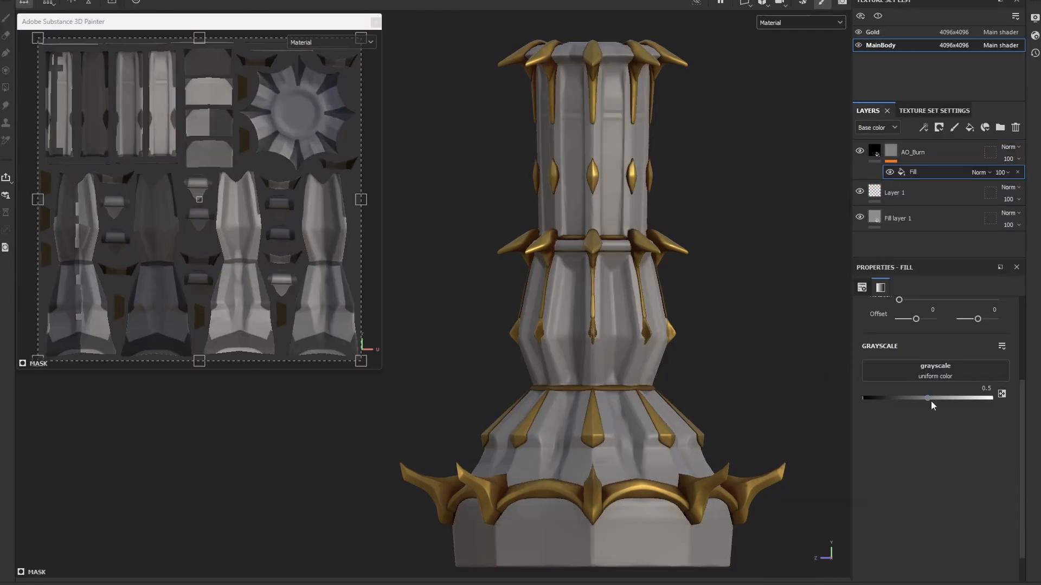
# Step: Invert the AO_Burn mask's levels and tighten their midtone and white input points
pyautogui.moveTo(1015, 315)
pyautogui.mouseDown()
pyautogui.moveTo(957, 314)
pyautogui.moveTo(1015, 314)
pyautogui.mouseUp()
pyautogui.click(976, 383)
pyautogui.moveTo(986, 314)
pyautogui.mouseDown()
pyautogui.moveTo(948, 315)
pyautogui.moveTo(971, 315)
pyautogui.mouseUp()
pyautogui.moveTo(1015, 314); pyautogui.dragTo(987, 315)
# Step: Try several blending modes on the AO_Burn layer and settle on Darken (Min)
pyautogui.click(894, 131)
pyautogui.click(1010, 148)
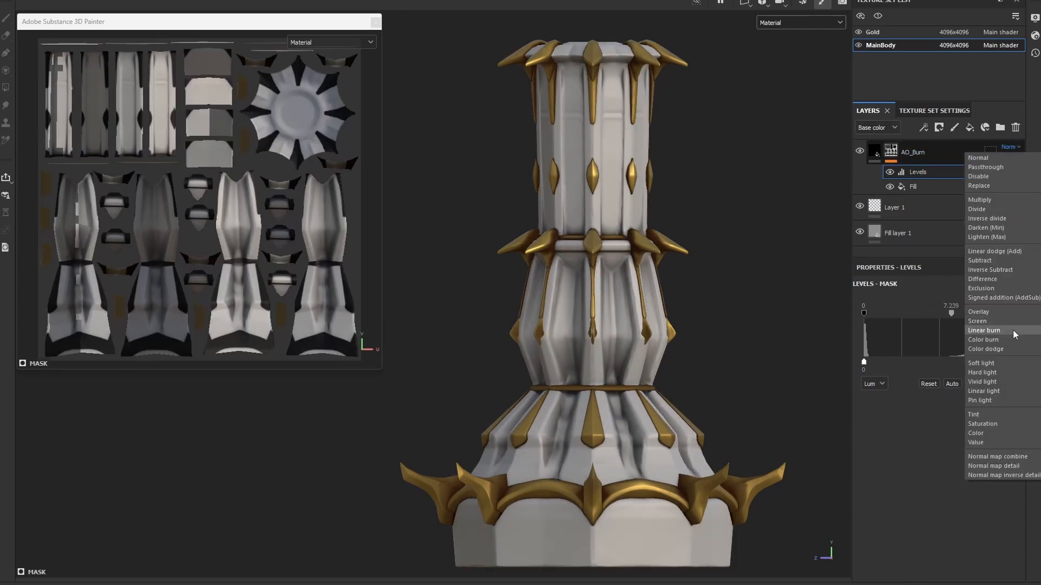
pyautogui.click(872, 153)
pyautogui.click(1011, 147)
pyautogui.click(929, 307)
pyautogui.click(1010, 147)
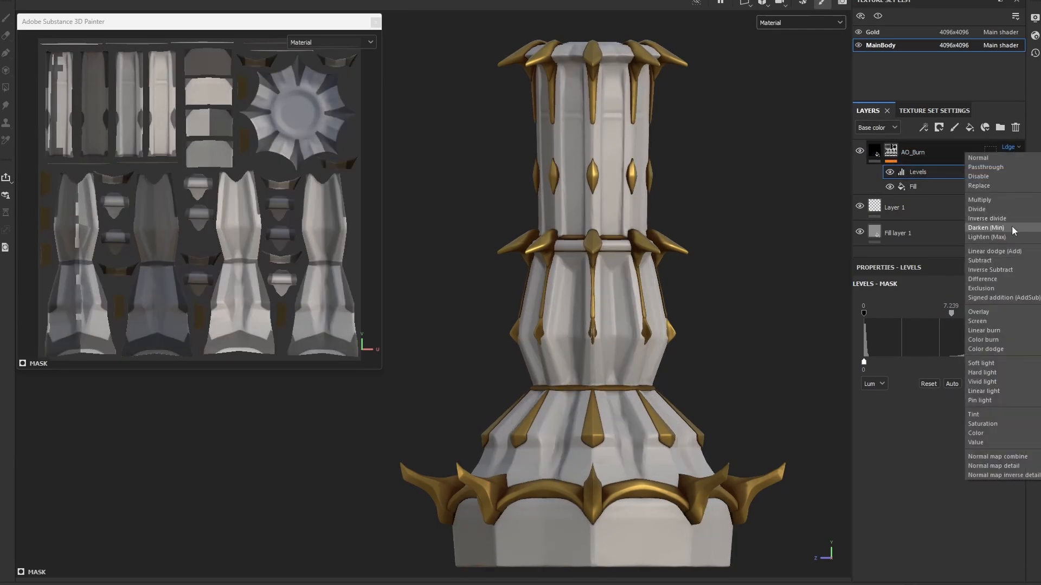
pyautogui.click(1011, 225)
# Step: Set the AO_Burn mask's input levels to 0.243, 0.811 and 0.978, and display the base color channel
pyautogui.moveTo(987, 314); pyautogui.dragTo(946, 314)
pyautogui.moveTo(864, 314); pyautogui.dragTo(912, 314)
pyautogui.moveTo(967, 314); pyautogui.dragTo(945, 314)
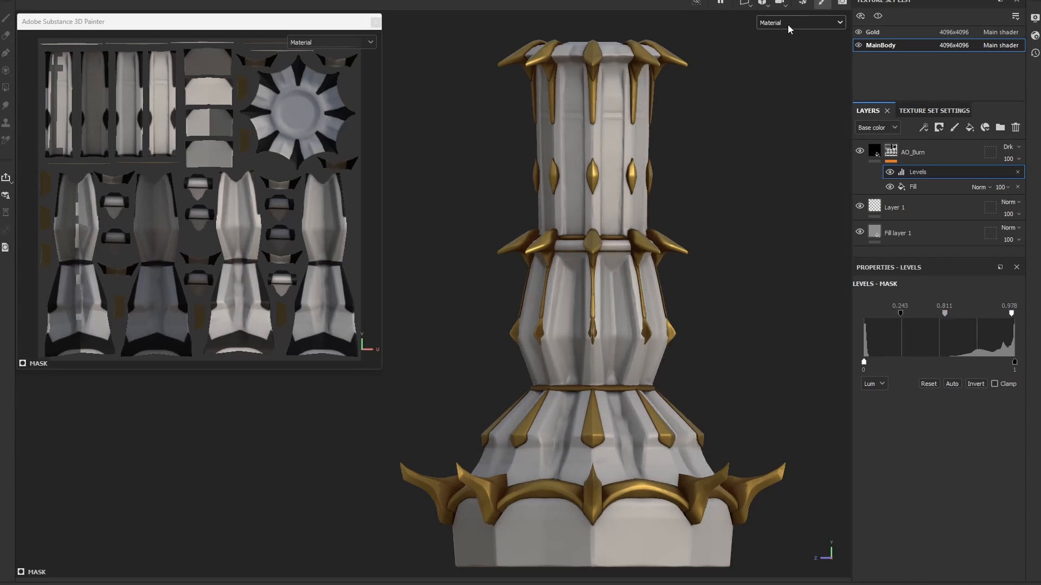
pyautogui.click(788, 25)
pyautogui.click(778, 53)
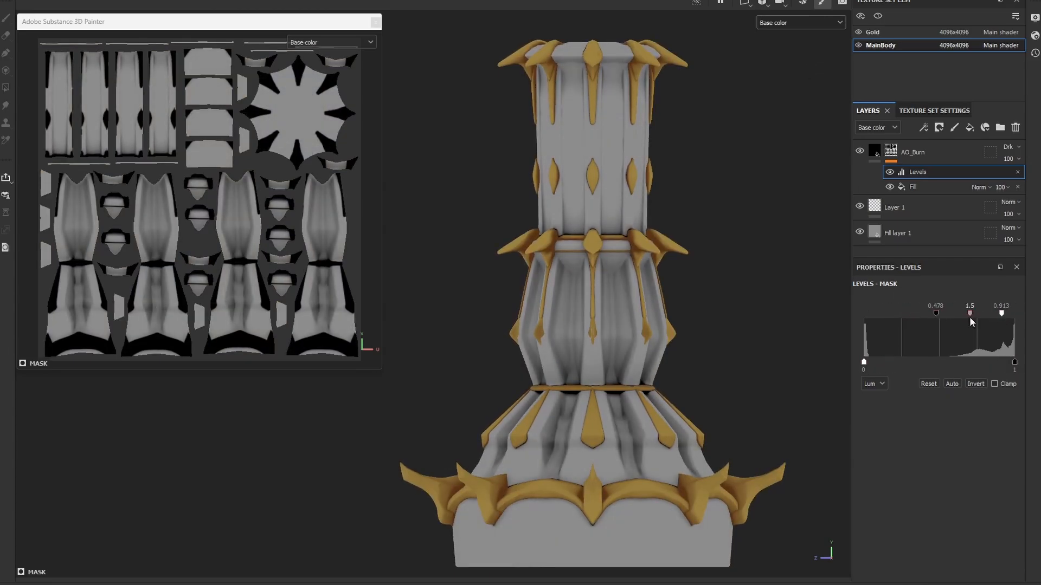
pyautogui.click(911, 233)
pyautogui.click(911, 208)
pyautogui.keyDown('alt'); pyautogui.moveTo(781, 225); pyautogui.dragTo(709, 321, button='right'); pyautogui.keyUp('alt')
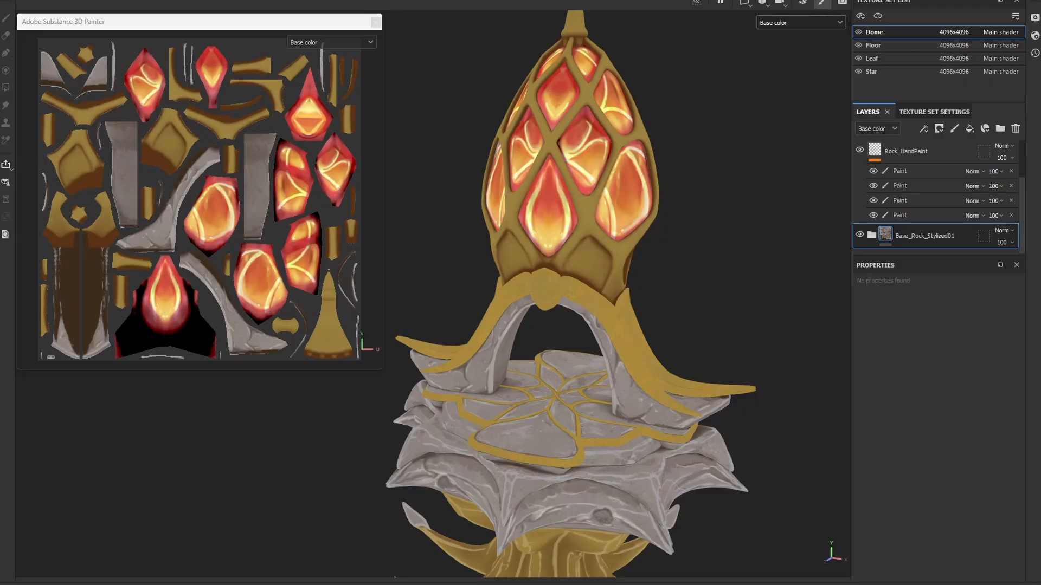
# Step: Copy the Base_Rock_Stylized01 folder from the dome project and close that project
pyautogui.rightClick(921, 236)
pyautogui.click(938, 335)
pyautogui.hotkey('ctrl', 'w')
pyautogui.click(411, 297)
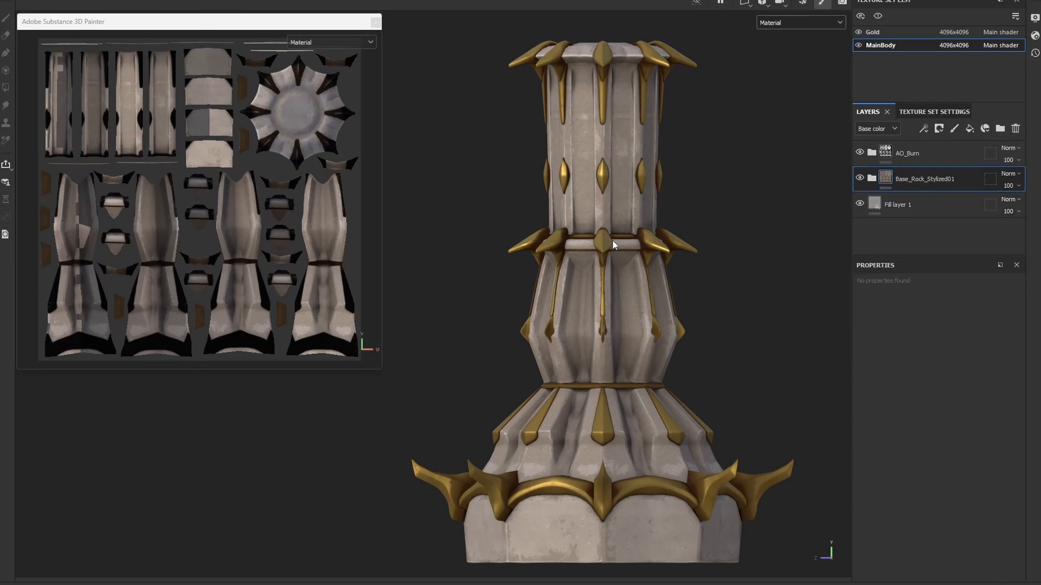
# Step: Select the AO_Top layer's mask inside the Base_Rock_Stylized01 folder and adjust the layer's opacity for the roughness channel
pyautogui.scroll(5, 658, 297)
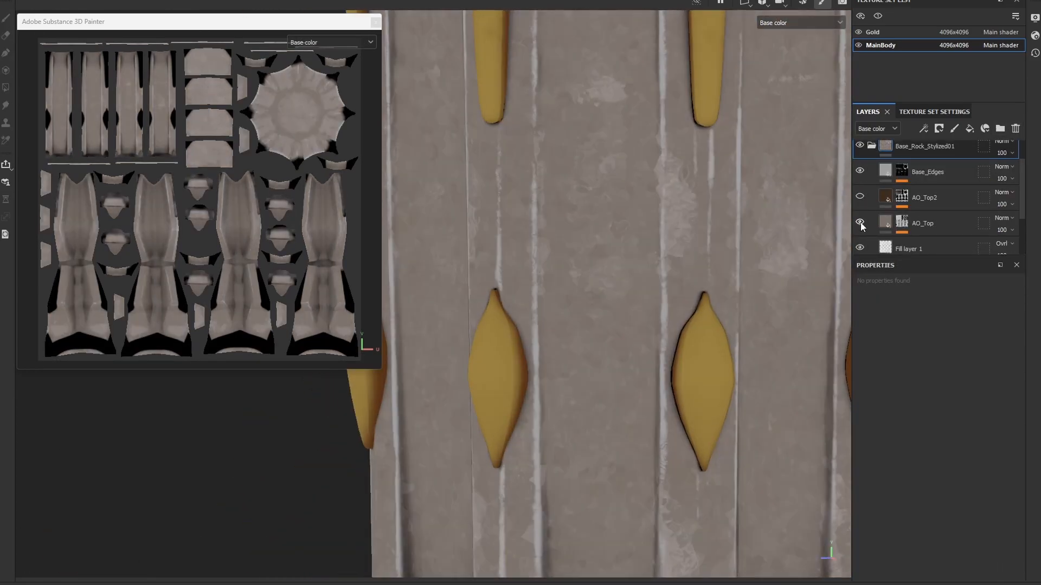
pyautogui.scroll(-2, 922, 206)
pyautogui.click(908, 185)
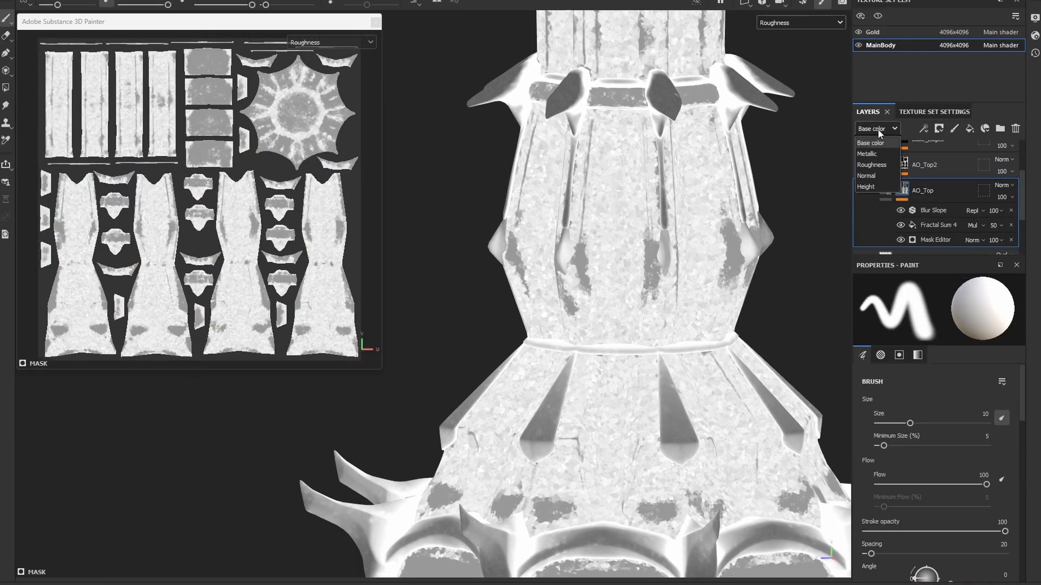
pyautogui.moveTo(1002, 197); pyautogui.dragTo(1024, 227)
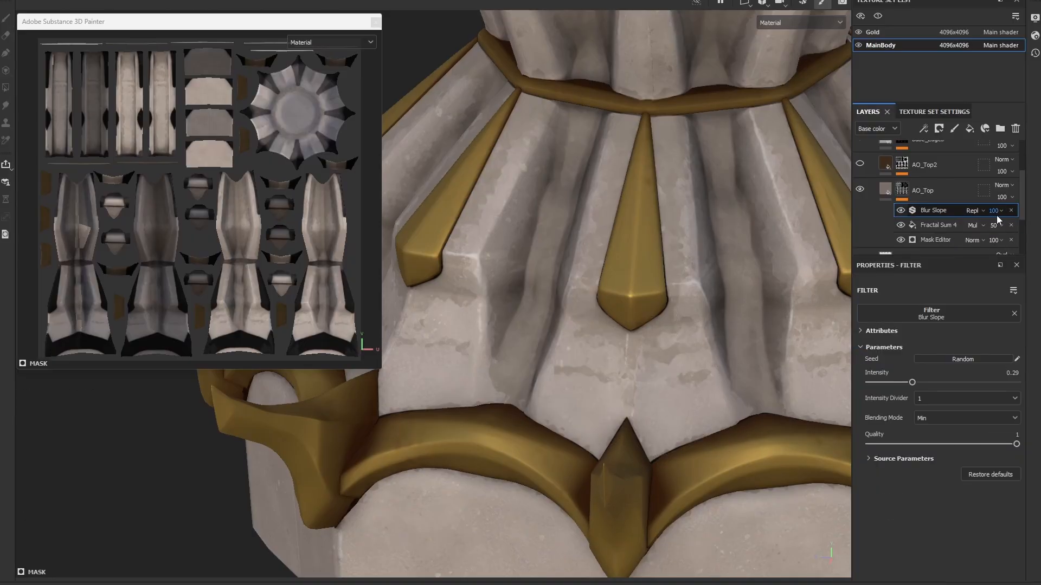
# Step: Select the Paint effect on the AO_Top mask and examine the stone material around the tower's base
pyautogui.click(997, 213)
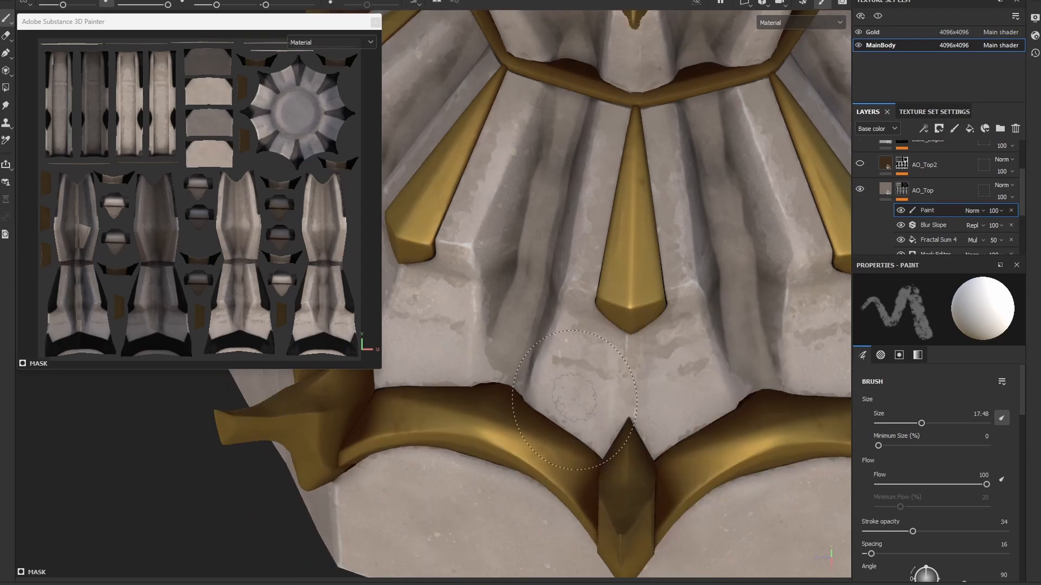
pyautogui.keyDown('alt'); pyautogui.moveTo(681, 442); pyautogui.dragTo(539, 390, button='right'); pyautogui.keyUp('alt')
pyautogui.keyDown('alt'); pyautogui.moveTo(539, 391); pyautogui.dragTo(700, 251, button='middle'); pyautogui.keyUp('alt')
pyautogui.keyDown('alt'); pyautogui.moveTo(498, 379); pyautogui.dragTo(495, 451); pyautogui.keyUp('alt')
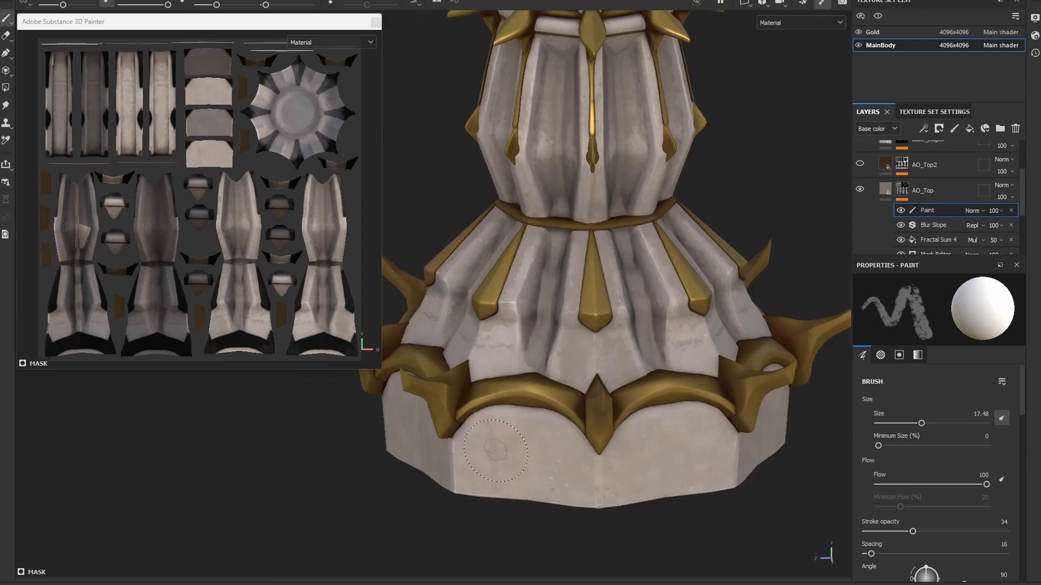
pyautogui.moveTo(546, 415)
pyautogui.keyDown('alt'); pyautogui.mouseDown()
pyautogui.moveTo(472, 434)
pyautogui.moveTo(602, 336)
pyautogui.moveTo(583, 369)
pyautogui.moveTo(598, 323)
pyautogui.mouseUp(); pyautogui.keyUp('alt')
pyautogui.moveTo(598, 324)
pyautogui.keyDown('alt'); pyautogui.mouseDown()
pyautogui.moveTo(729, 303)
pyautogui.moveTo(743, 333)
pyautogui.mouseUp(); pyautogui.keyUp('alt')
pyautogui.moveTo(732, 320)
pyautogui.keyDown('alt'); pyautogui.mouseDown()
pyautogui.moveTo(684, 321)
pyautogui.moveTo(613, 369)
pyautogui.moveTo(594, 336)
pyautogui.mouseUp(); pyautogui.keyUp('alt')
pyautogui.keyDown('alt'); pyautogui.moveTo(566, 349); pyautogui.dragTo(613, 371, button='right'); pyautogui.keyUp('alt')
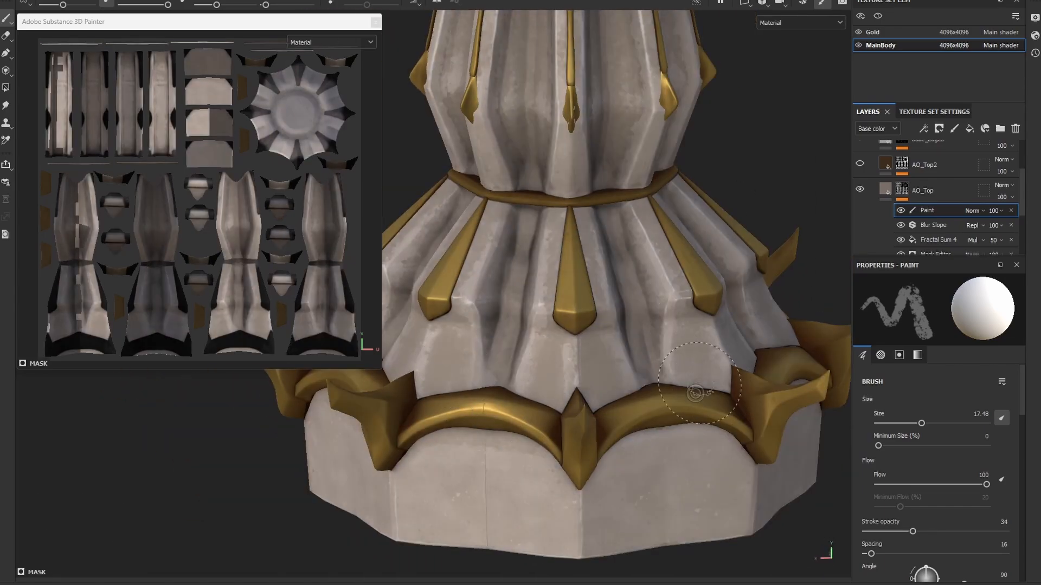
pyautogui.keyDown('alt'); pyautogui.moveTo(696, 392); pyautogui.dragTo(570, 360); pyautogui.keyUp('alt')
pyautogui.keyDown('alt'); pyautogui.moveTo(602, 462); pyautogui.dragTo(640, 436); pyautogui.keyUp('alt')
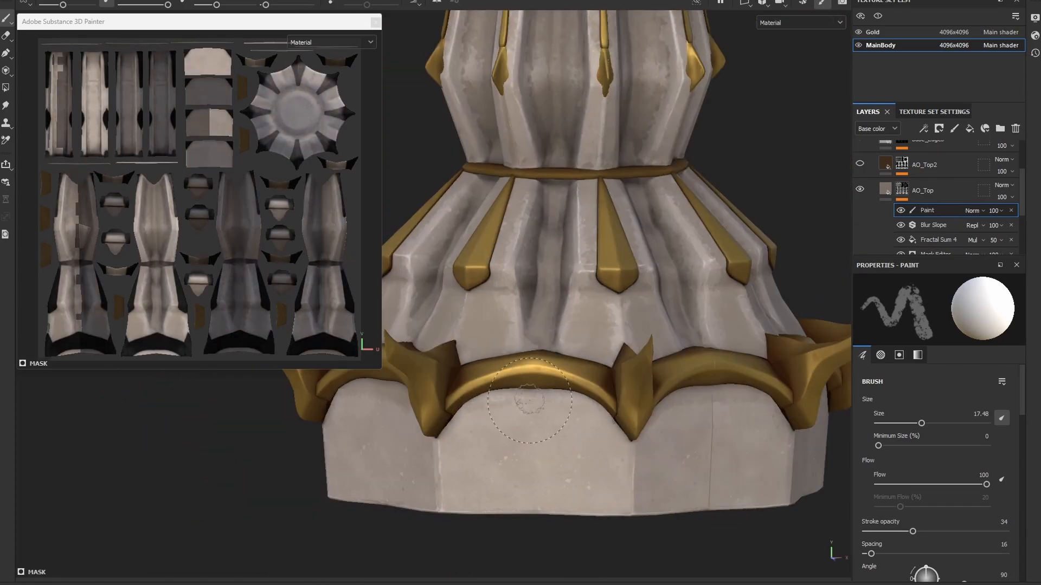
# Step: Examine the tower's cap and upper shaft, and display the base color channel
pyautogui.keyDown('alt'); pyautogui.moveTo(645, 434); pyautogui.dragTo(611, 405, button='right'); pyautogui.keyUp('alt')
pyautogui.keyDown('alt'); pyautogui.moveTo(611, 405); pyautogui.dragTo(545, 413); pyautogui.keyUp('alt')
pyautogui.keyDown('alt'); pyautogui.moveTo(580, 179); pyautogui.dragTo(601, 249); pyautogui.keyUp('alt')
pyautogui.keyDown('alt'); pyautogui.moveTo(602, 249); pyautogui.dragTo(642, 271, button='right'); pyautogui.keyUp('alt')
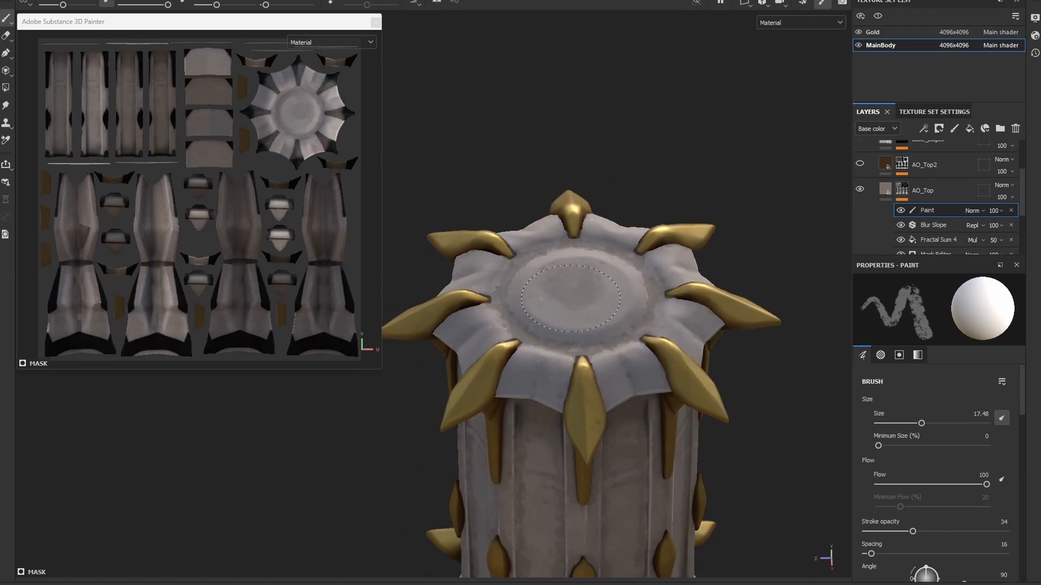
pyautogui.keyDown('alt'); pyautogui.moveTo(642, 272); pyautogui.dragTo(554, 275); pyautogui.keyUp('alt')
pyautogui.keyDown('alt'); pyautogui.moveTo(605, 240); pyautogui.dragTo(667, 388); pyautogui.keyUp('alt')
pyautogui.keyDown('alt'); pyautogui.moveTo(667, 388); pyautogui.dragTo(759, 409, button='middle'); pyautogui.keyUp('alt')
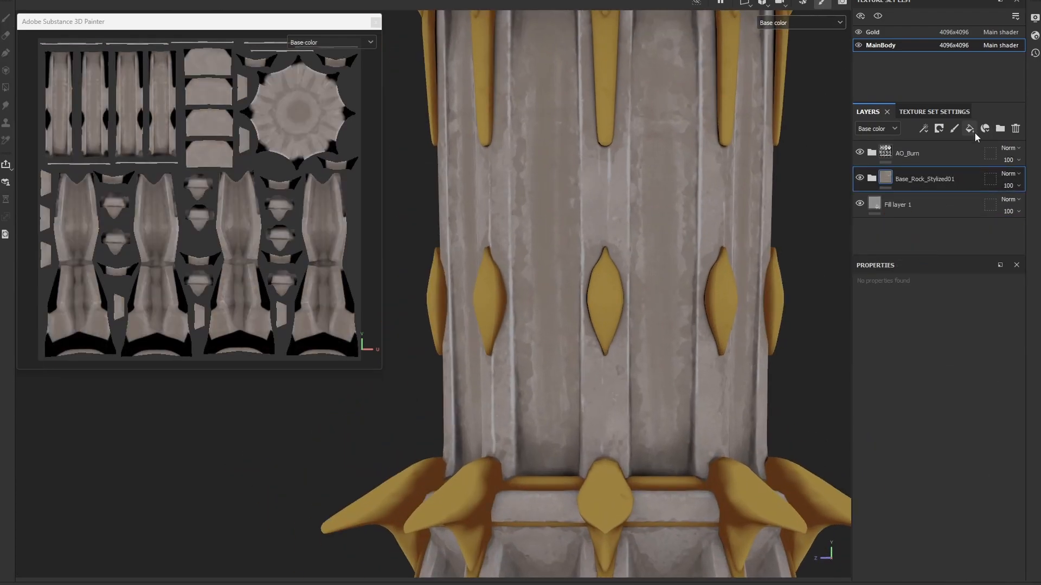
# Step: Add a paint layer named RockPaint001 above the Base_Rock_Stylized01 folder and limit its brush to the color channel
pyautogui.write('RockPaint001')
pyautogui.press('Return')
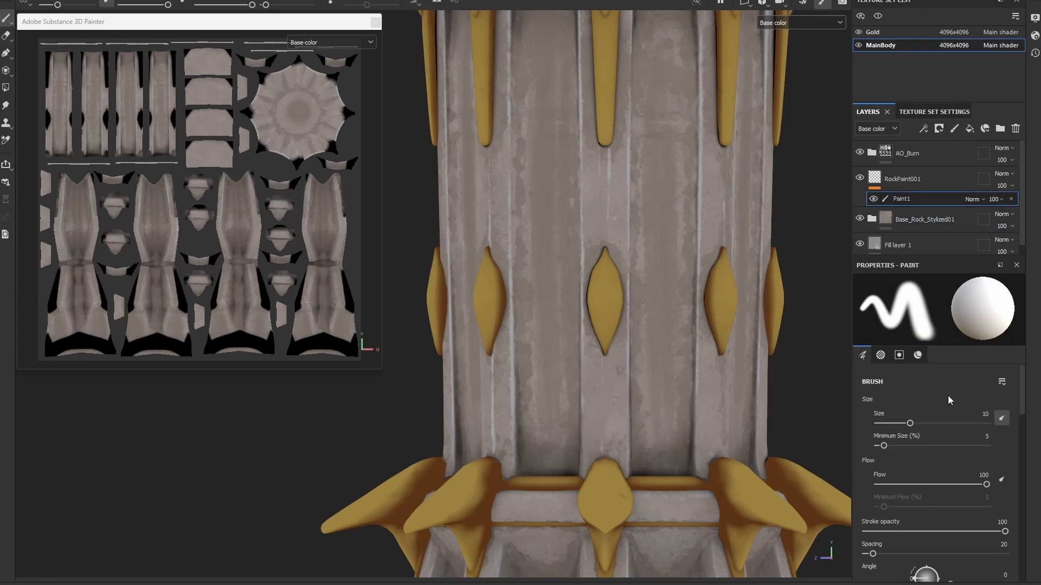
pyautogui.scroll(-5, 879, 398)
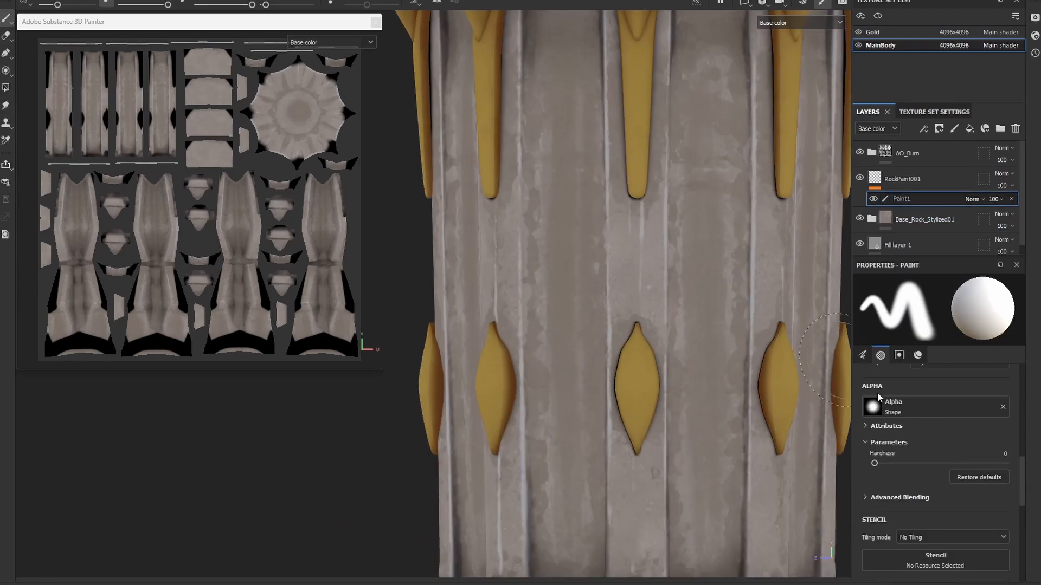
# Step: Sample the stone's grey-brown color from the shaft and paint over the fluted stone beside the gold diamond ornaments
pyautogui.click(746, 495)
pyautogui.keyDown('alt'); pyautogui.moveTo(745, 494); pyautogui.dragTo(699, 491); pyautogui.keyUp('alt')
pyautogui.rightClick(701, 298)
pyautogui.moveTo(757, 370); pyautogui.dragTo(743, 370)
pyautogui.rightClick(672, 305)
pyautogui.moveTo(816, 486); pyautogui.dragTo(792, 486)
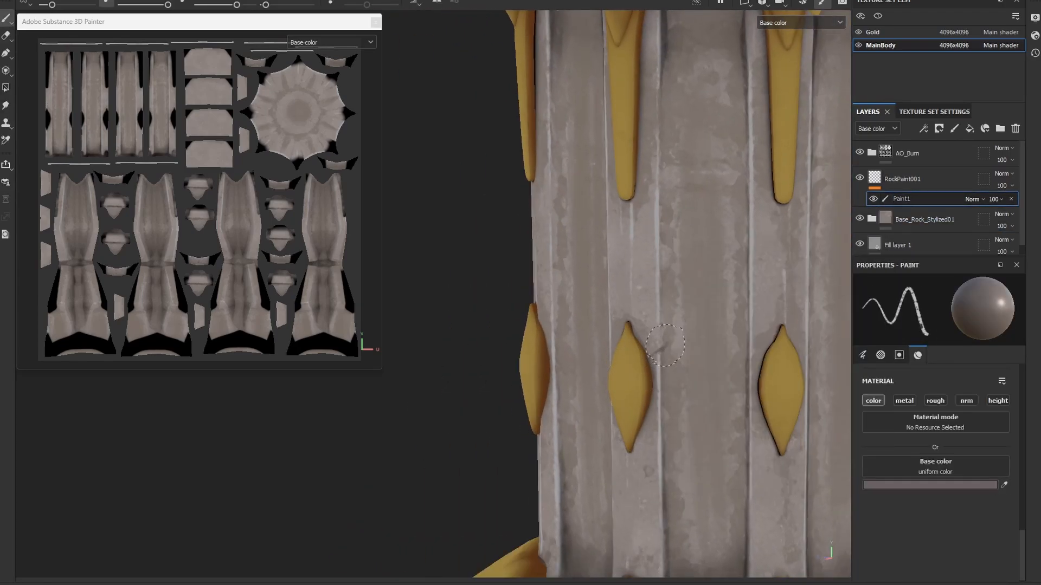